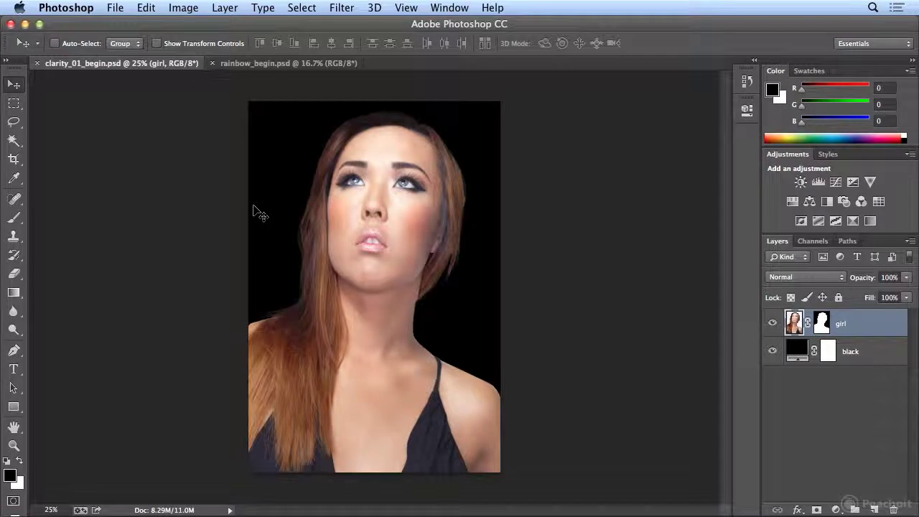
Step: Open the Camera Raw filter for the girl layer, try Clarity at +100, and lower it to -95
{"action": "left_click", "coordinate": [342, 7]}
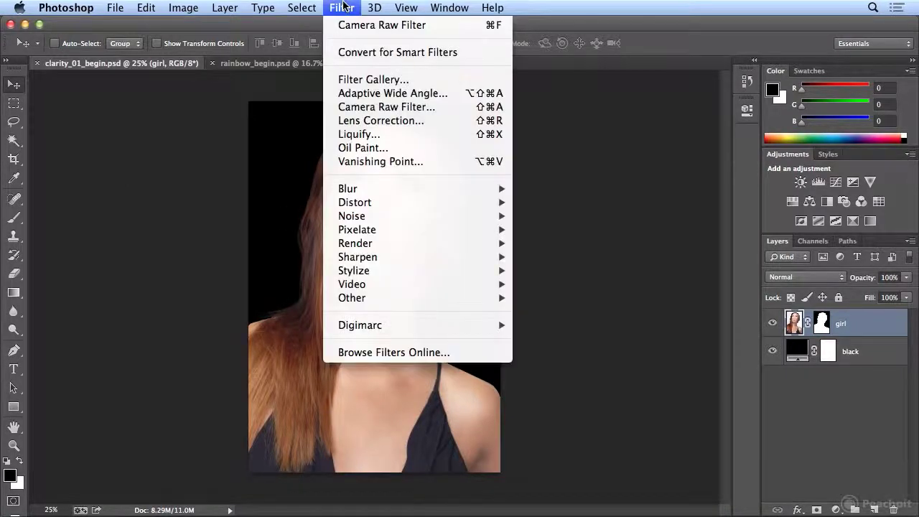
{"action": "left_click", "coordinate": [368, 108]}
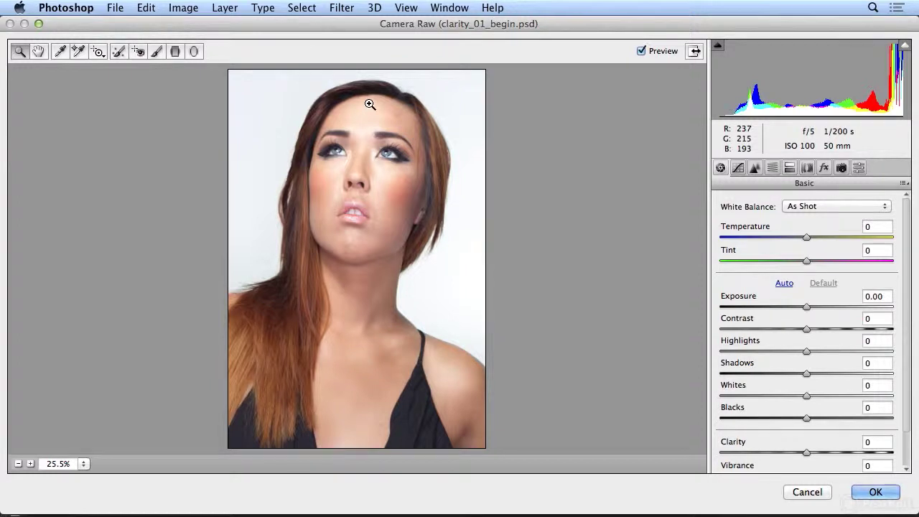
{"action": "scroll", "coordinate": [909, 330], "scroll_direction": "down", "scroll_amount": 3}
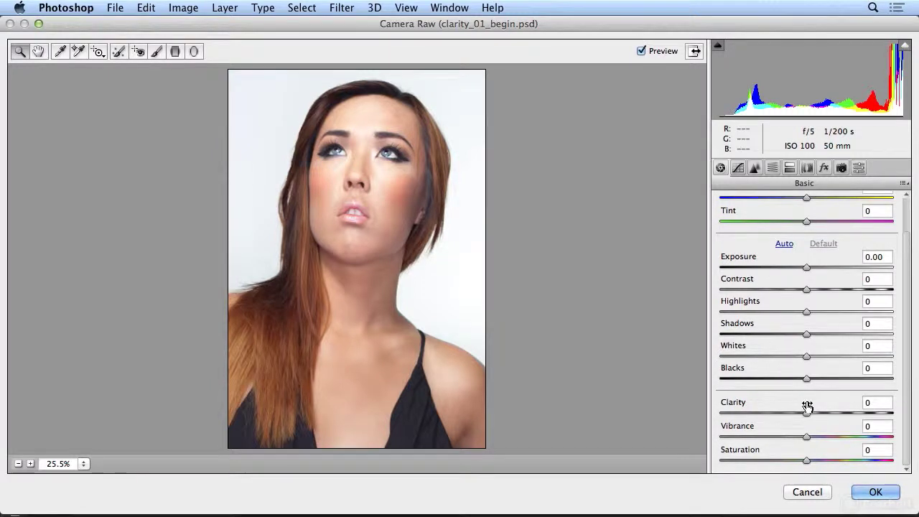
{"action": "left_click_drag", "start_coordinate": [808, 417], "coordinate": [893, 428]}
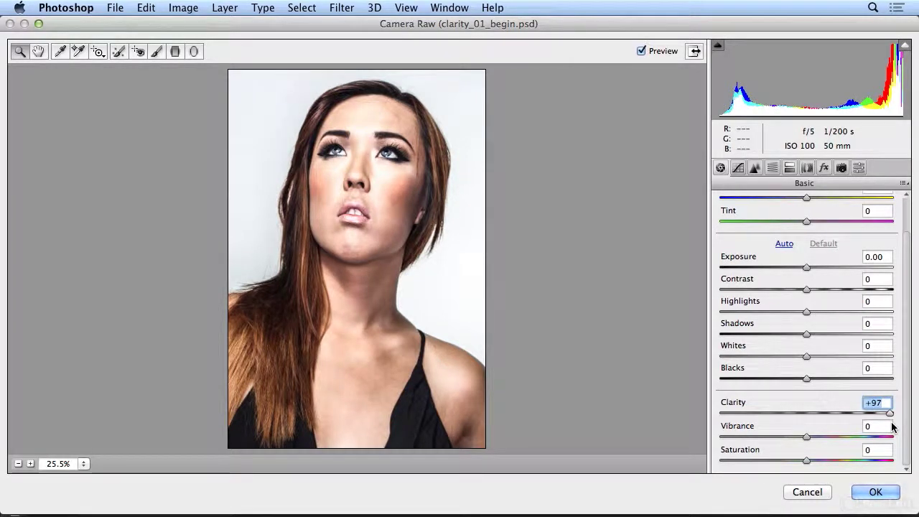
{"action": "left_click_drag", "start_coordinate": [893, 427], "coordinate": [911, 425]}
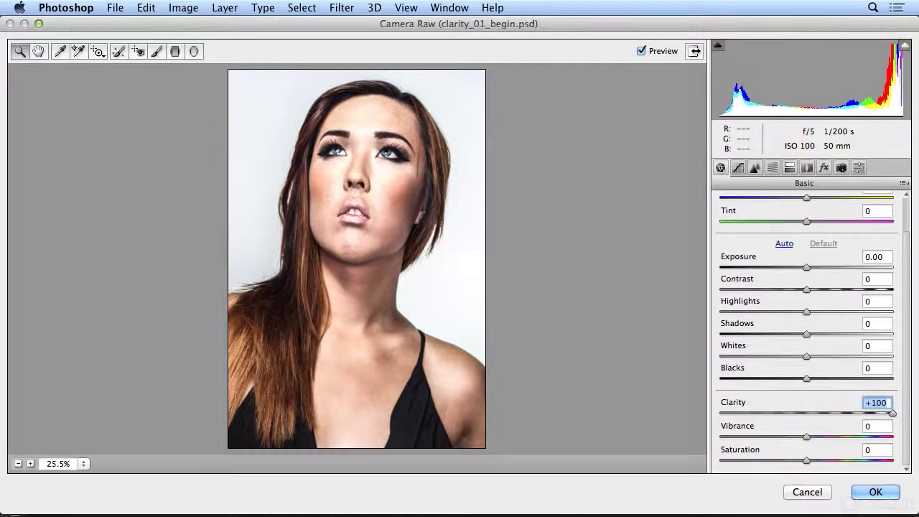
{"action": "left_click_drag", "start_coordinate": [893, 414], "coordinate": [725, 427]}
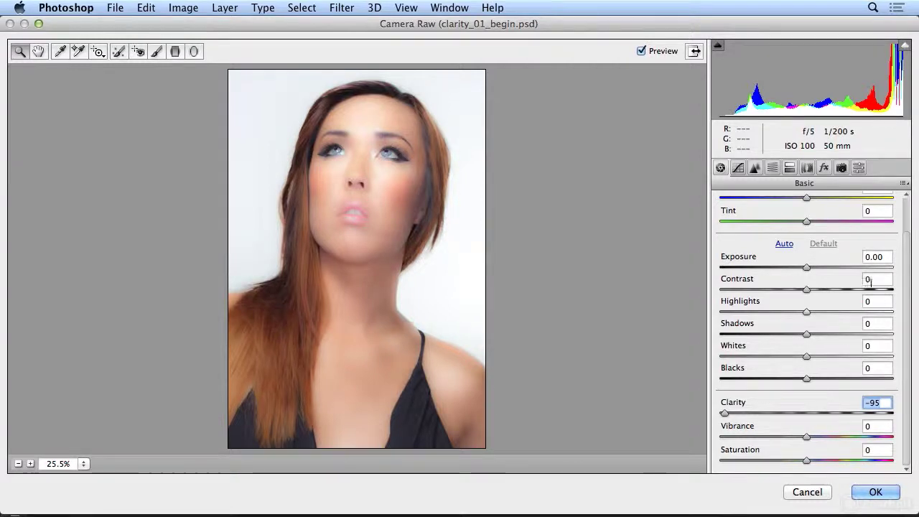
Step: Set Exposure to +0.90, Highlights to +63, Whites to +43 and Contrast to +100 for the portrait
{"action": "mouse_move", "coordinate": [809, 270]}
{"action": "left_mouse_down"}
{"action": "mouse_move", "coordinate": [828, 271]}
{"action": "mouse_move", "coordinate": [784, 270]}
{"action": "mouse_move", "coordinate": [835, 272]}
{"action": "mouse_move", "coordinate": [826, 274]}
{"action": "left_mouse_up"}
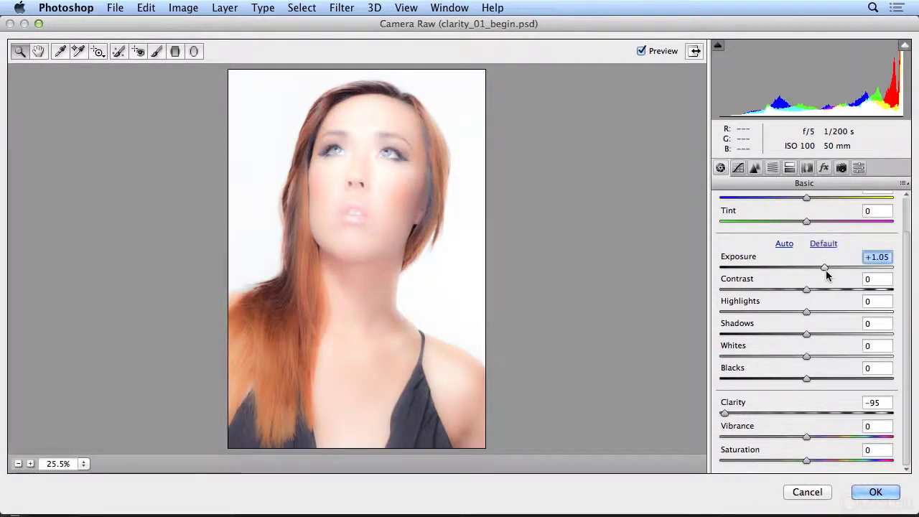
{"action": "left_click_drag", "start_coordinate": [826, 267], "coordinate": [823, 266]}
{"action": "left_click_drag", "start_coordinate": [812, 311], "coordinate": [860, 328]}
{"action": "left_click_drag", "start_coordinate": [806, 359], "coordinate": [847, 364]}
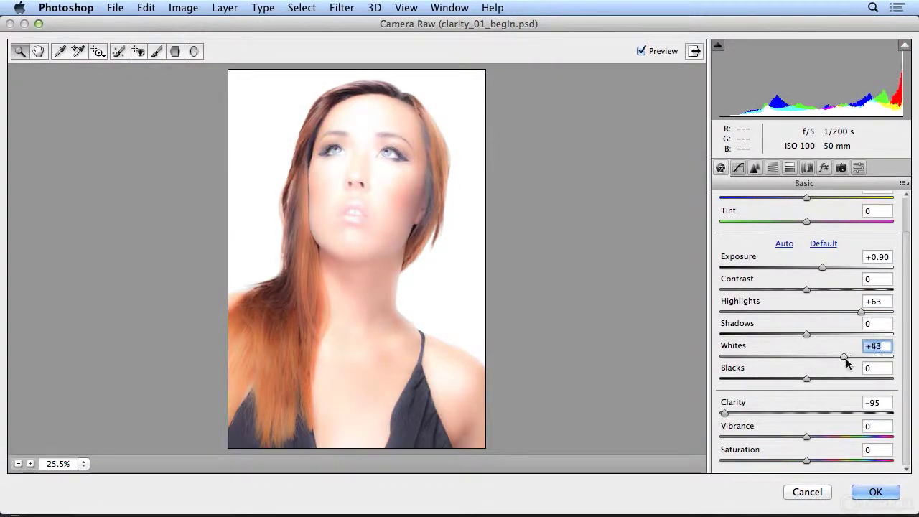
{"action": "left_click_drag", "start_coordinate": [805, 292], "coordinate": [900, 295]}
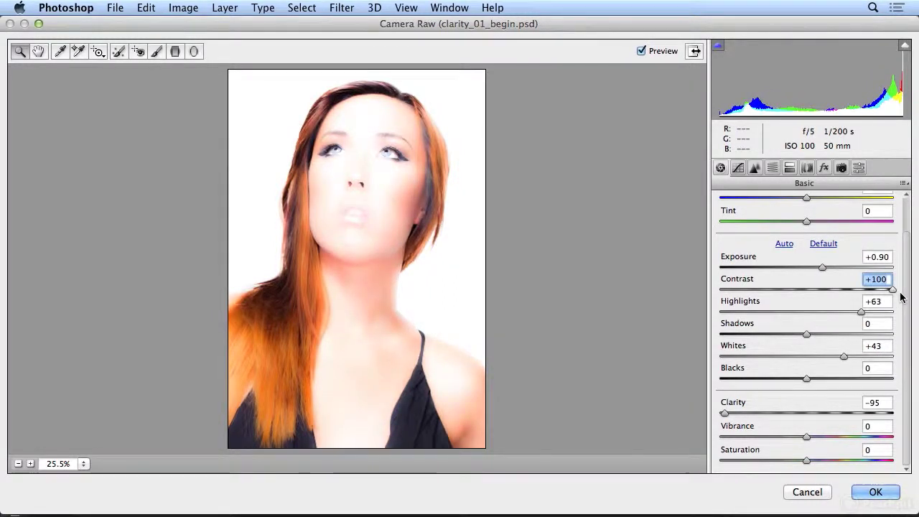
Step: Lower Highlights to -8 and Contrast to +80, and raise Exposure to +1.15
{"action": "left_click_drag", "start_coordinate": [863, 315], "coordinate": [802, 321]}
{"action": "left_click_drag", "start_coordinate": [822, 267], "coordinate": [807, 271]}
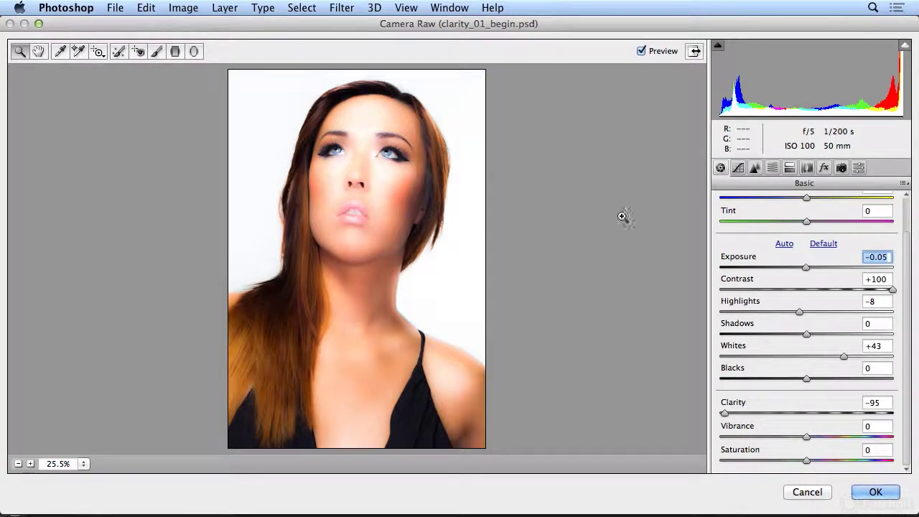
{"action": "mouse_move", "coordinate": [892, 291]}
{"action": "left_mouse_down"}
{"action": "mouse_move", "coordinate": [822, 295]}
{"action": "mouse_move", "coordinate": [875, 295]}
{"action": "left_mouse_up"}
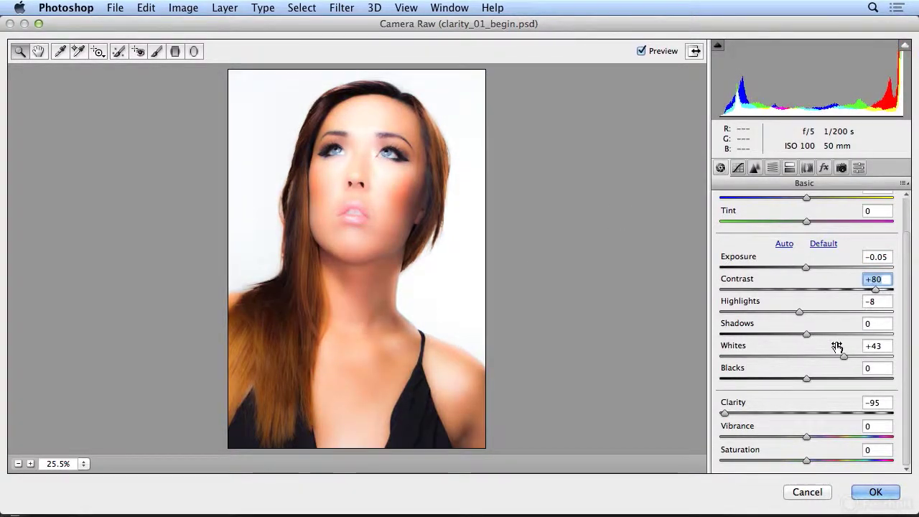
{"action": "left_click_drag", "start_coordinate": [807, 269], "coordinate": [826, 268]}
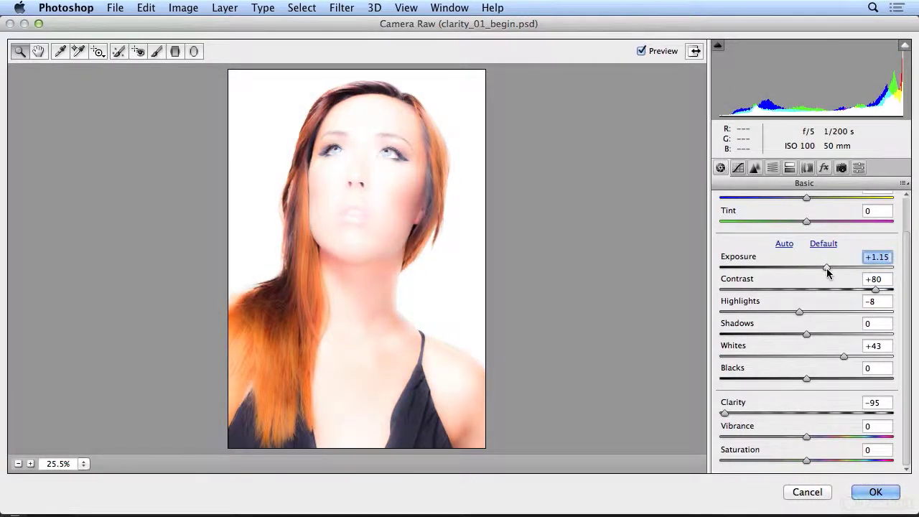
Step: Set Blacks to -79, Whites to -17, Highlights to -33, Shadows to +26 and Exposure to +0.85, and apply the filter
{"action": "left_click_drag", "start_coordinate": [806, 378], "coordinate": [731, 382]}
{"action": "left_click_drag", "start_coordinate": [844, 354], "coordinate": [794, 371]}
{"action": "mouse_move", "coordinate": [739, 381]}
{"action": "left_mouse_down"}
{"action": "mouse_move", "coordinate": [751, 381]}
{"action": "mouse_move", "coordinate": [728, 379]}
{"action": "mouse_move", "coordinate": [739, 380]}
{"action": "left_mouse_up"}
{"action": "left_click_drag", "start_coordinate": [800, 314], "coordinate": [825, 344]}
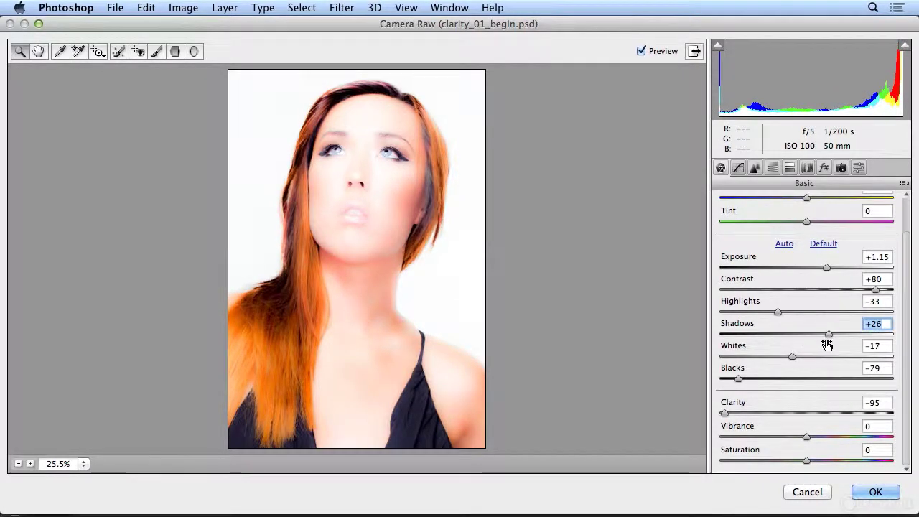
{"action": "left_click_drag", "start_coordinate": [826, 266], "coordinate": [821, 267]}
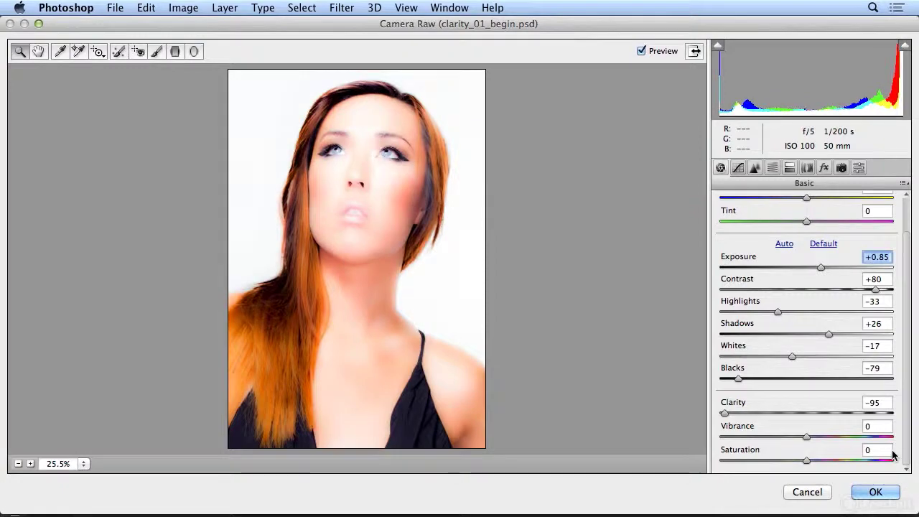
{"action": "left_click", "coordinate": [875, 491]}
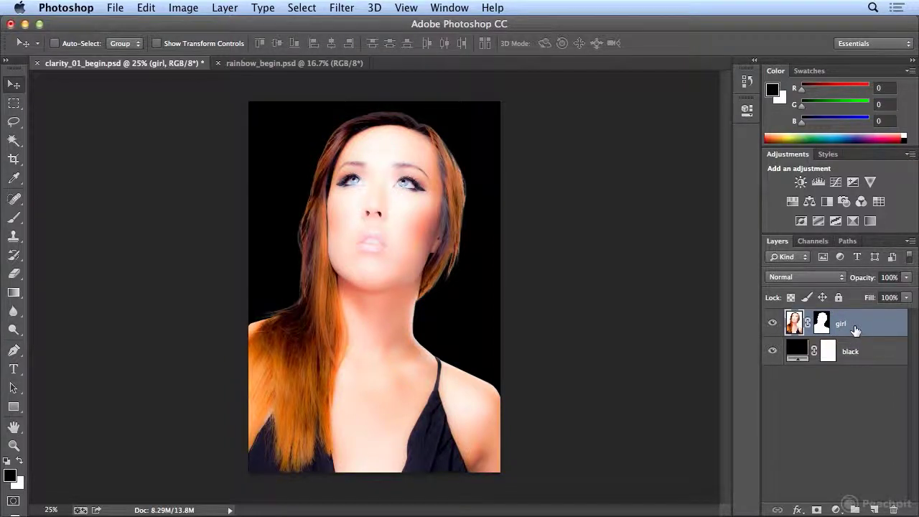
Step: Duplicate the girl layer into rainbow_begin.psd under the name girl, accepting the color profile conversion
{"action": "right_click", "coordinate": [856, 329]}
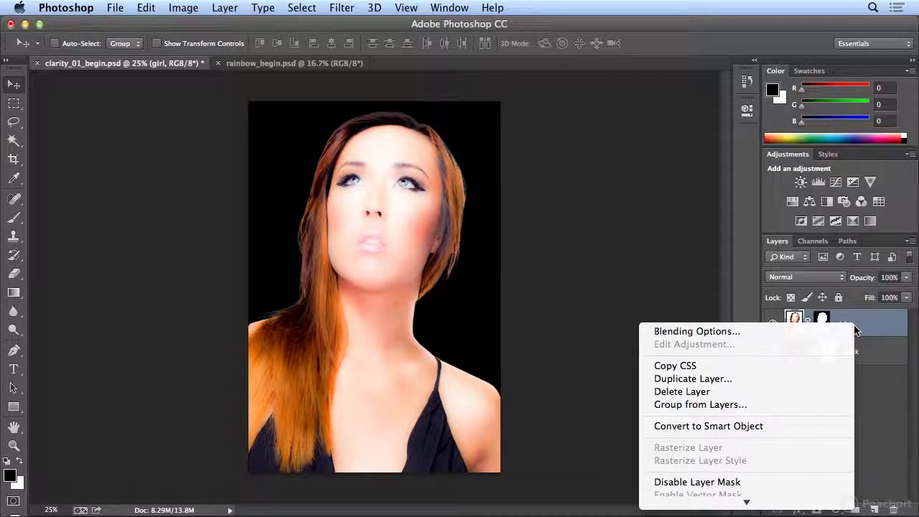
{"action": "left_click", "coordinate": [807, 378]}
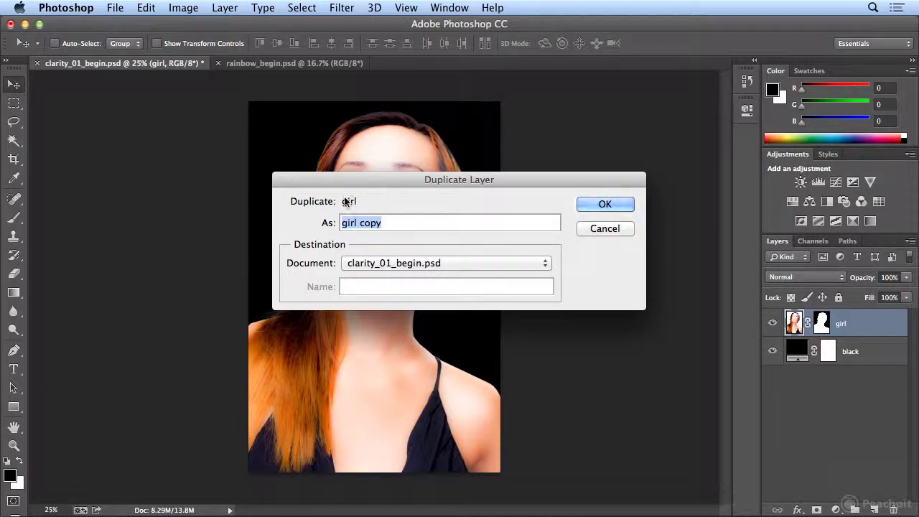
{"action": "double_click", "coordinate": [371, 222]}
{"action": "key", "text": "BackSpace"}
{"action": "key", "text": "BackSpace"}
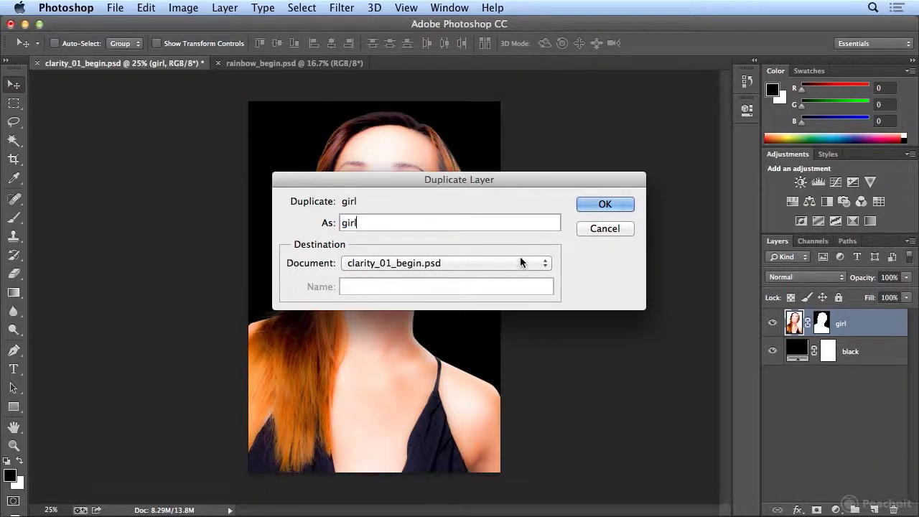
{"action": "left_click", "coordinate": [520, 258]}
{"action": "left_click", "coordinate": [517, 276]}
{"action": "left_click", "coordinate": [611, 209]}
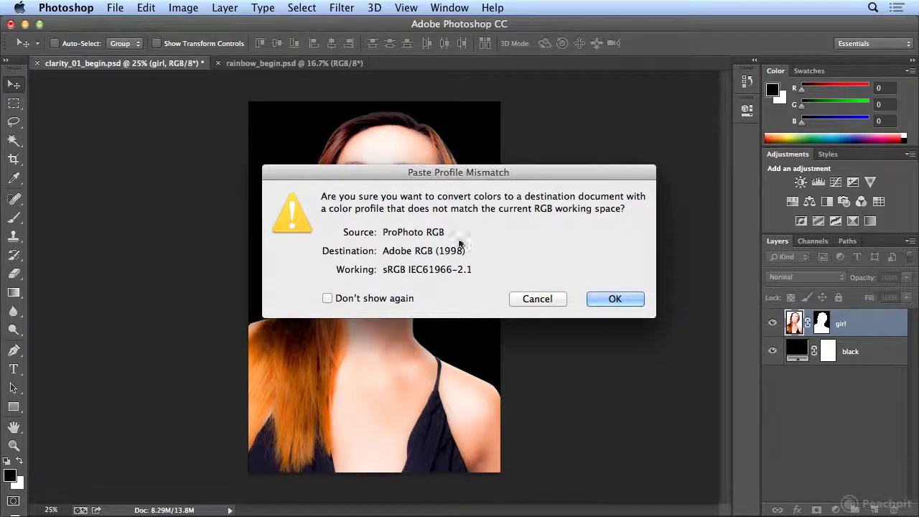
{"action": "left_click", "coordinate": [611, 298]}
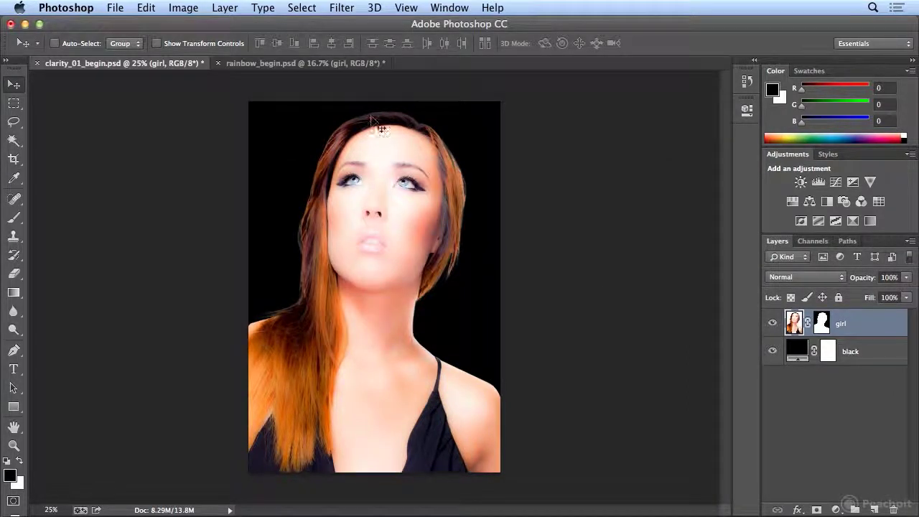
Step: In rainbow_begin.psd, move the girl to the image's lower-left corner and paint out the stray edge line on her mask with a 70 px black brush
{"action": "left_click", "coordinate": [322, 63]}
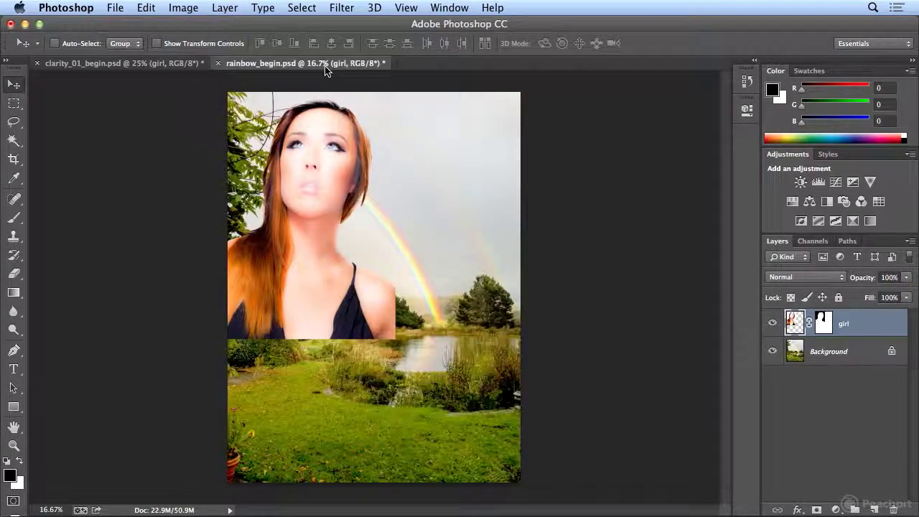
{"action": "left_click_drag", "start_coordinate": [334, 153], "coordinate": [330, 308]}
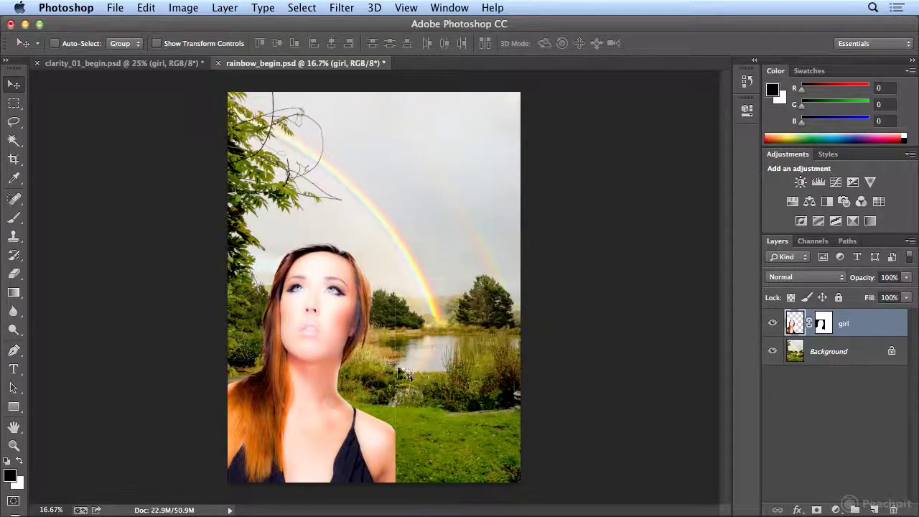
{"action": "left_click", "coordinate": [823, 323]}
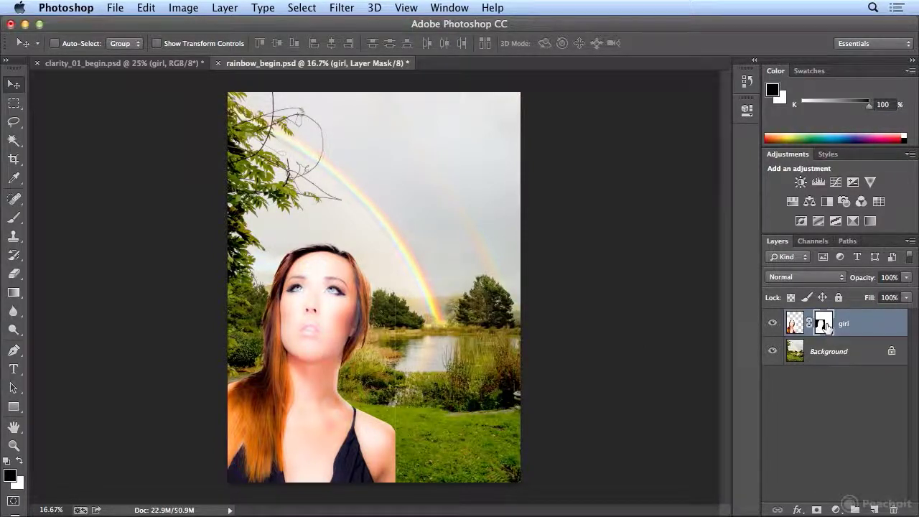
{"action": "left_click", "coordinate": [15, 219]}
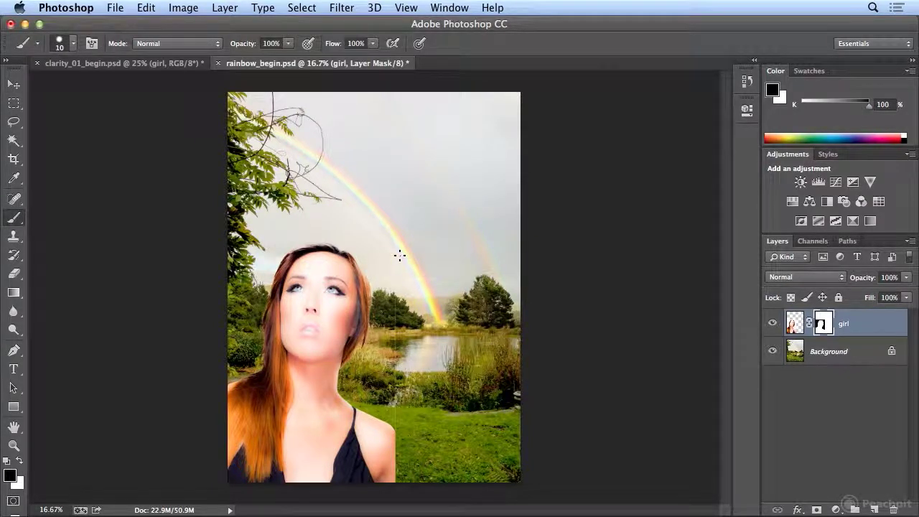
{"action": "key", "text": "bracketright"}
{"action": "key", "text": "bracketright"}
Step: Convert the Background layer for smart filters and rename it rainbow
{"action": "left_click", "coordinate": [836, 353]}
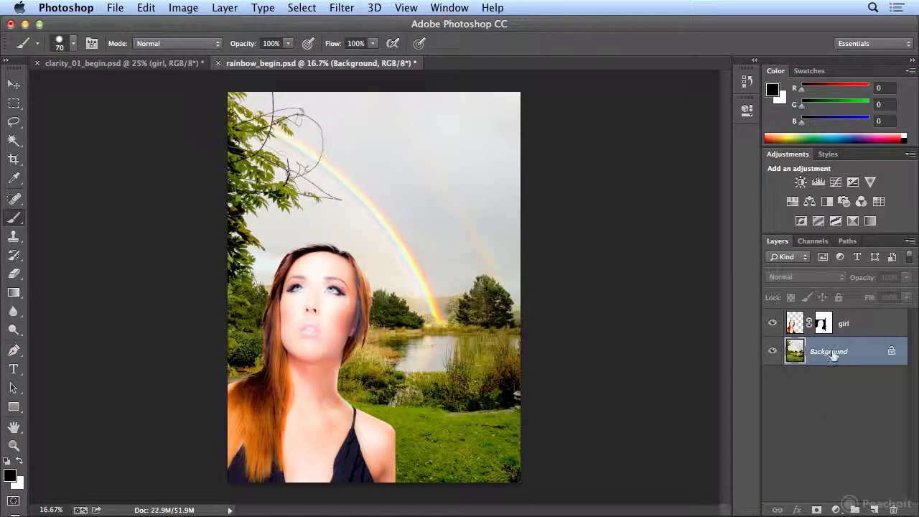
{"action": "left_click", "coordinate": [337, 8]}
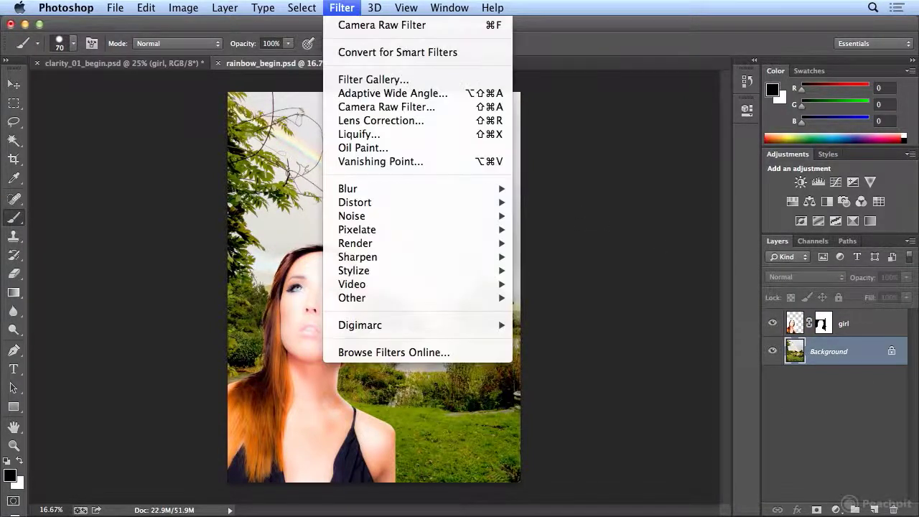
{"action": "left_click", "coordinate": [345, 54]}
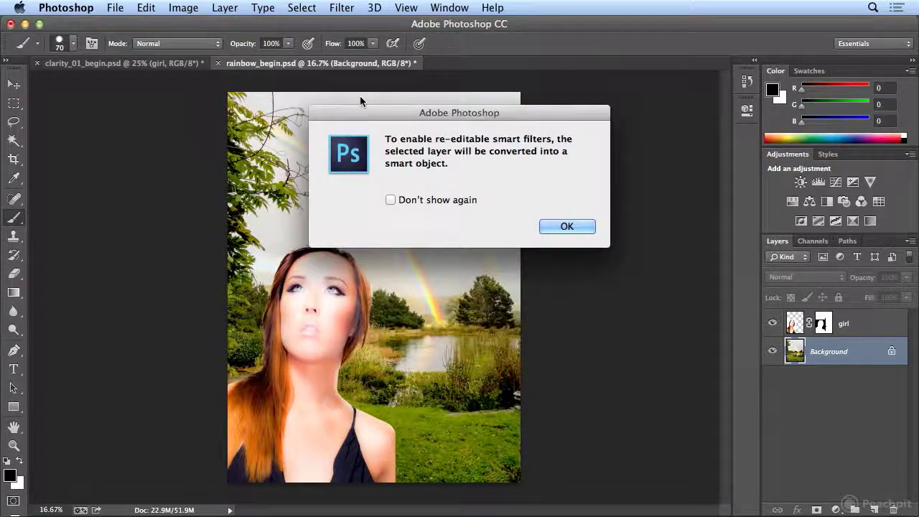
{"action": "left_click", "coordinate": [558, 229]}
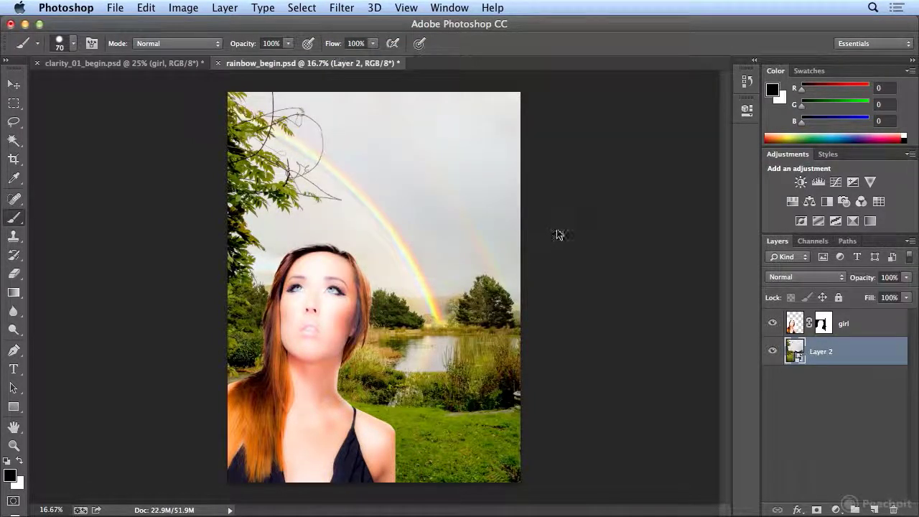
{"action": "double_click", "coordinate": [823, 350]}
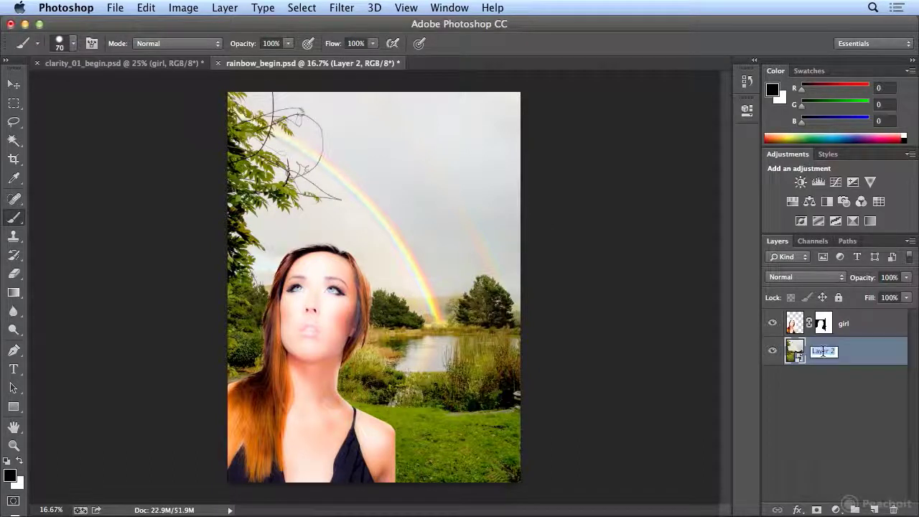
{"action": "type", "text": "rainbow"}
{"action": "key", "text": "Return"}
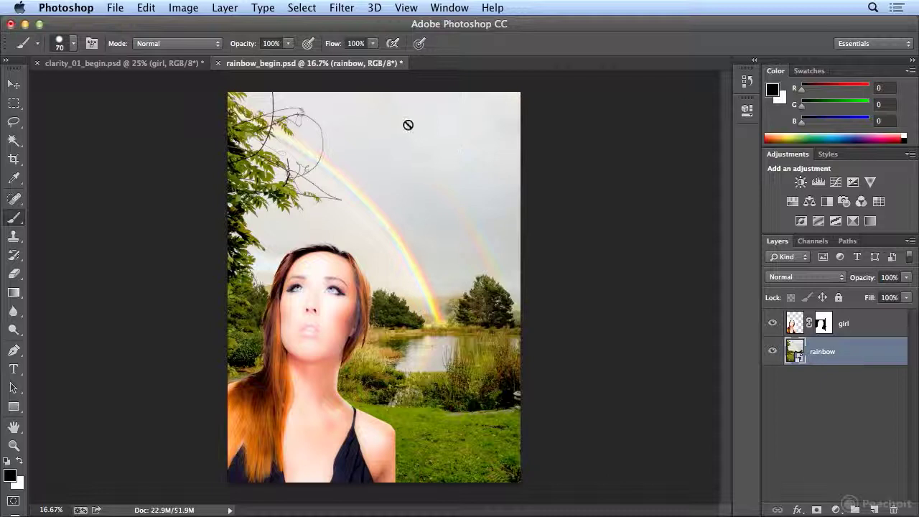
Step: Open the Camera Raw filter on the rainbow layer and set Clarity -100, Exposure +0.35, Shadows -42, Whites -18 and Blacks +73
{"action": "left_click", "coordinate": [341, 7]}
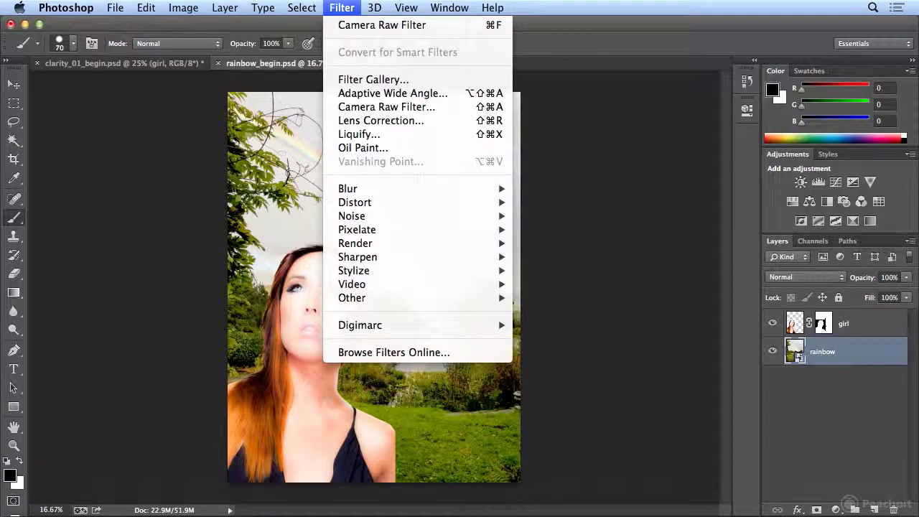
{"action": "left_click", "coordinate": [363, 107]}
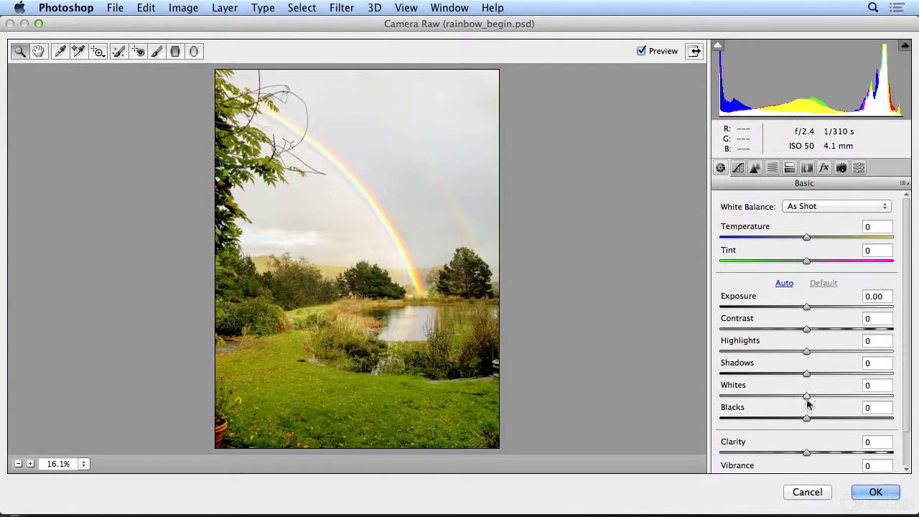
{"action": "left_click_drag", "start_coordinate": [806, 452], "coordinate": [709, 463]}
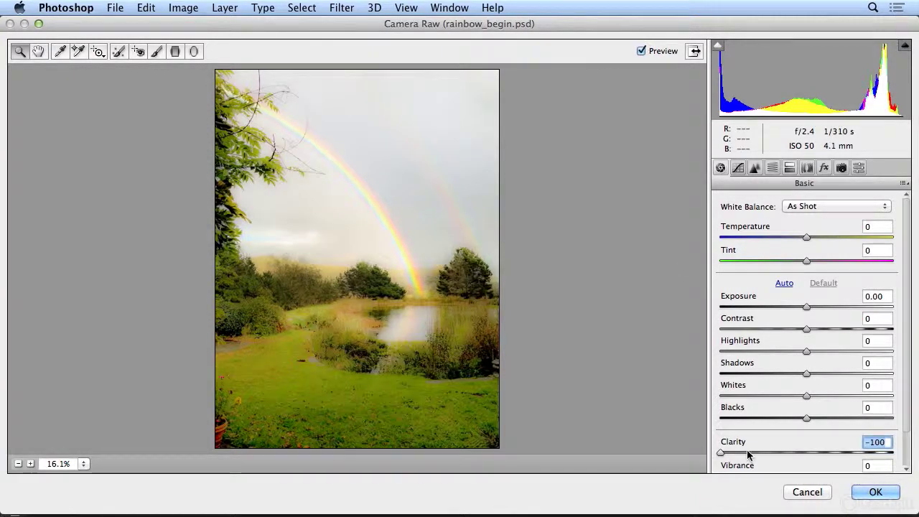
{"action": "mouse_move", "coordinate": [806, 307]}
{"action": "left_mouse_down"}
{"action": "mouse_move", "coordinate": [821, 308]}
{"action": "mouse_move", "coordinate": [811, 310]}
{"action": "left_mouse_up"}
{"action": "left_click_drag", "start_coordinate": [806, 373], "coordinate": [863, 422]}
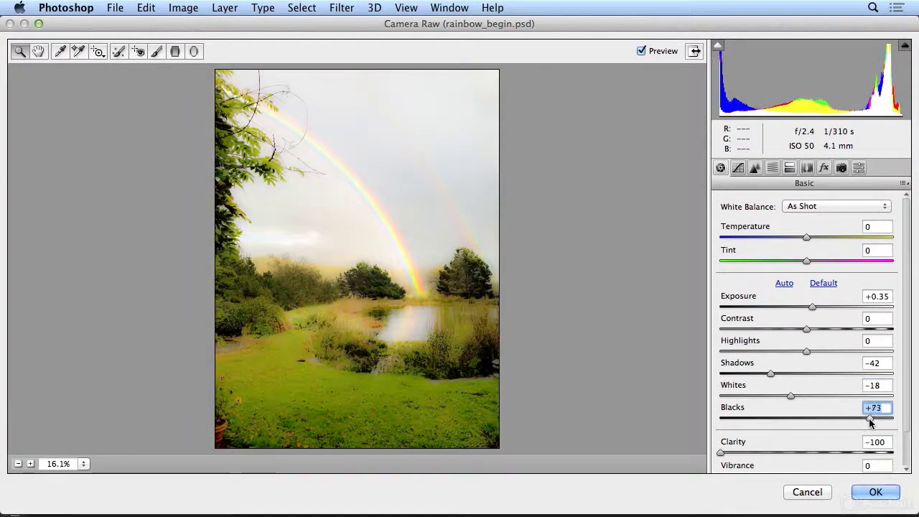
Step: In the Camera Raw filter, set Contrast to +86, Exposure to -0.15, Blacks to +53 and Vibrance to +43
{"action": "left_click_drag", "start_coordinate": [809, 330], "coordinate": [882, 331]}
{"action": "left_click", "coordinate": [812, 307]}
{"action": "mouse_move", "coordinate": [812, 307]}
{"action": "left_mouse_down"}
{"action": "mouse_move", "coordinate": [823, 308]}
{"action": "mouse_move", "coordinate": [804, 311]}
{"action": "left_mouse_up"}
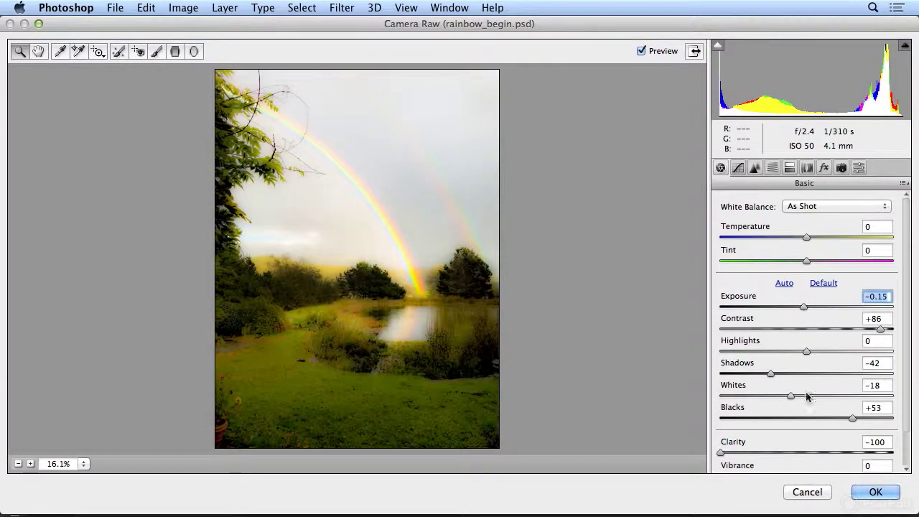
{"action": "scroll", "coordinate": [904, 438], "scroll_direction": "down", "scroll_amount": 2}
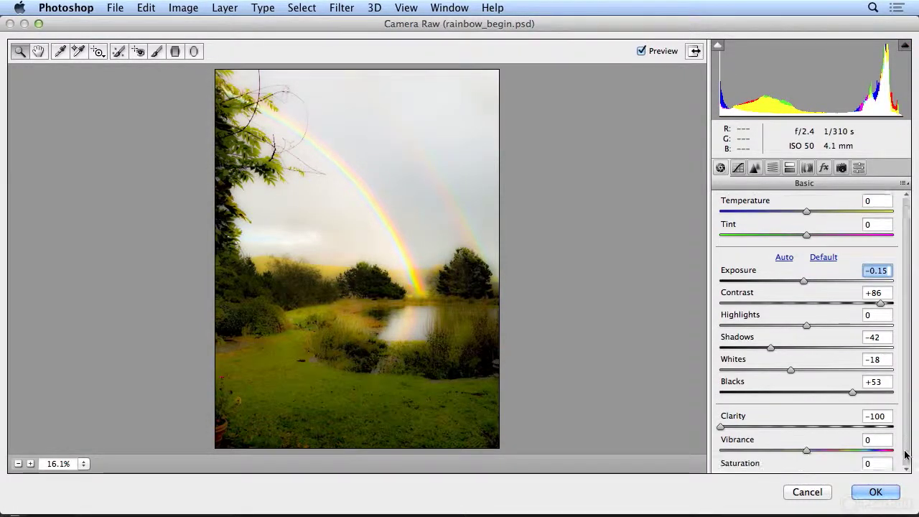
{"action": "left_click_drag", "start_coordinate": [806, 439], "coordinate": [843, 443]}
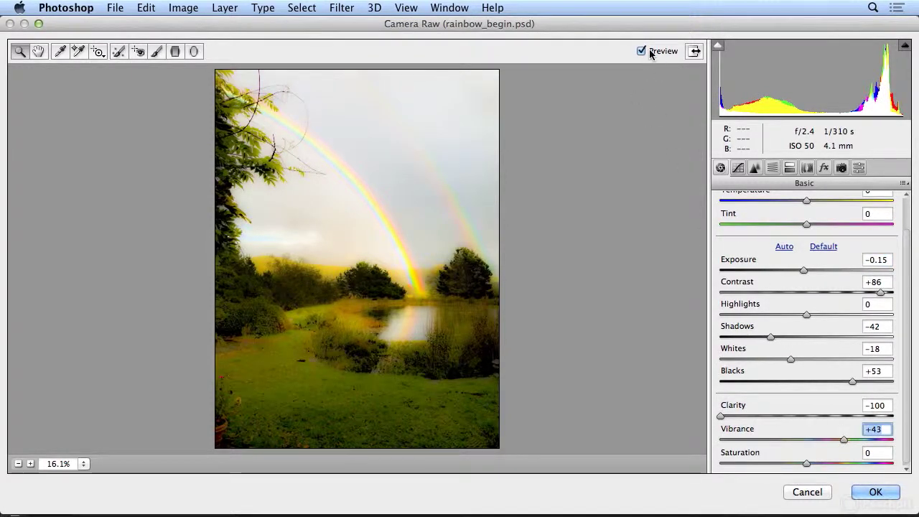
Step: Compare the rainbow image before and after the Camera Raw adjustments, and apply the filter
{"action": "left_click", "coordinate": [650, 53]}
{"action": "left_click", "coordinate": [650, 52]}
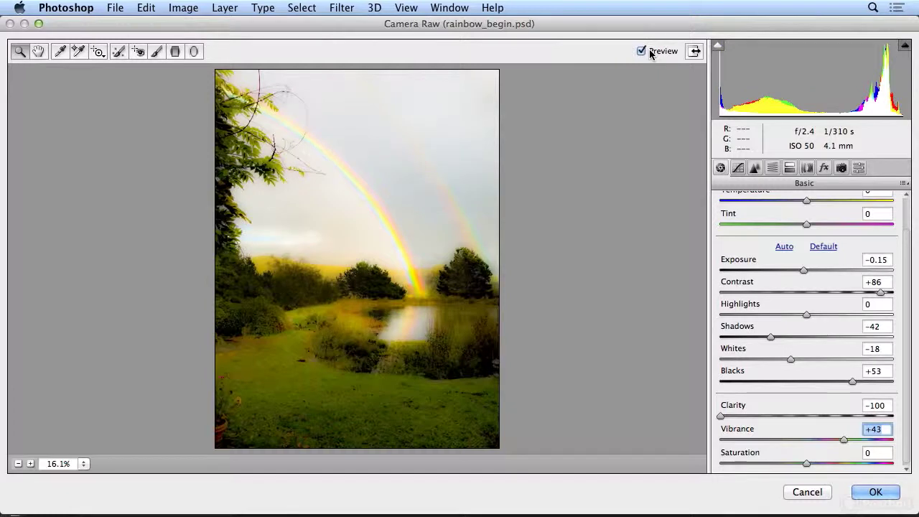
{"action": "left_click", "coordinate": [650, 52]}
{"action": "left_click", "coordinate": [650, 52]}
{"action": "left_click", "coordinate": [875, 493]}
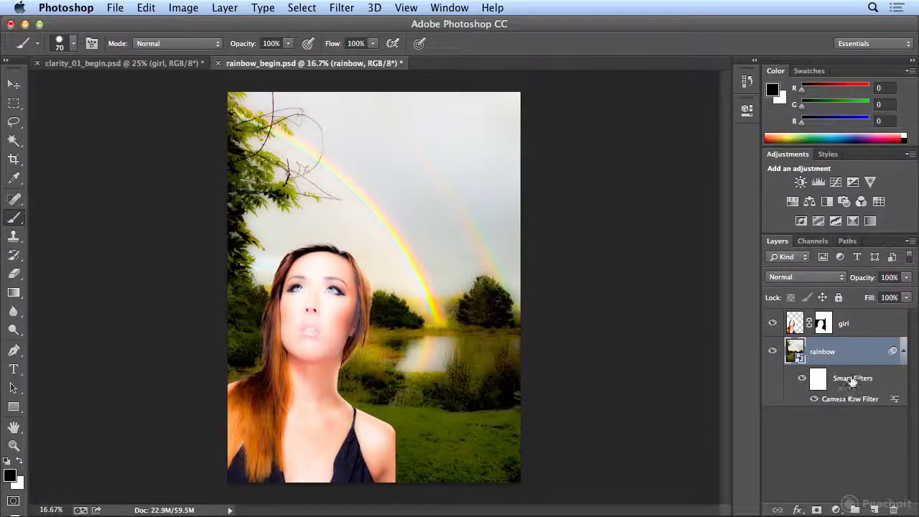
Step: Add a white (ffffff) Solid Color fill layer above the girl layer and rename it white
{"action": "left_click", "coordinate": [864, 325]}
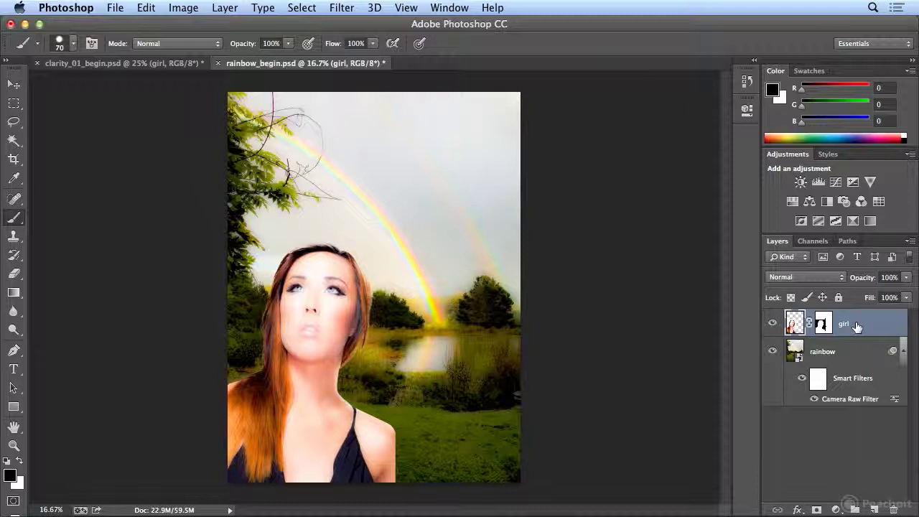
{"action": "left_click", "coordinate": [836, 509]}
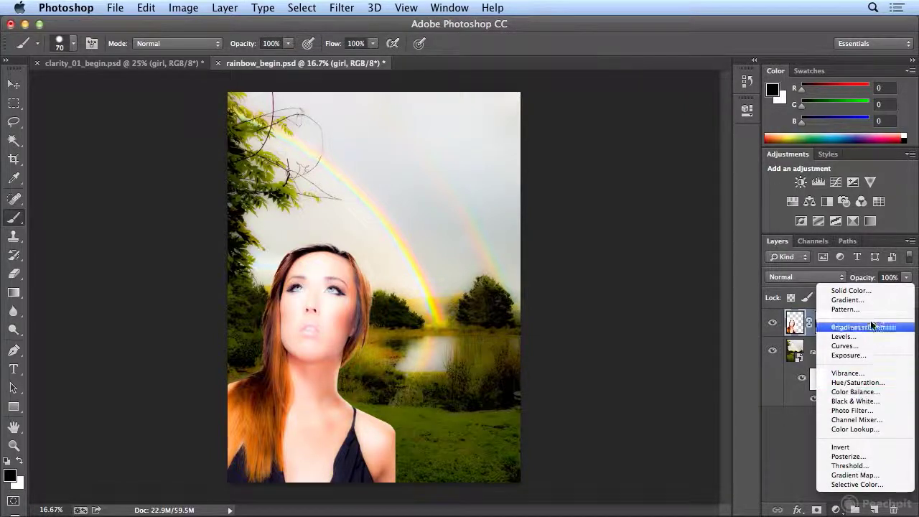
{"action": "left_click", "coordinate": [868, 290]}
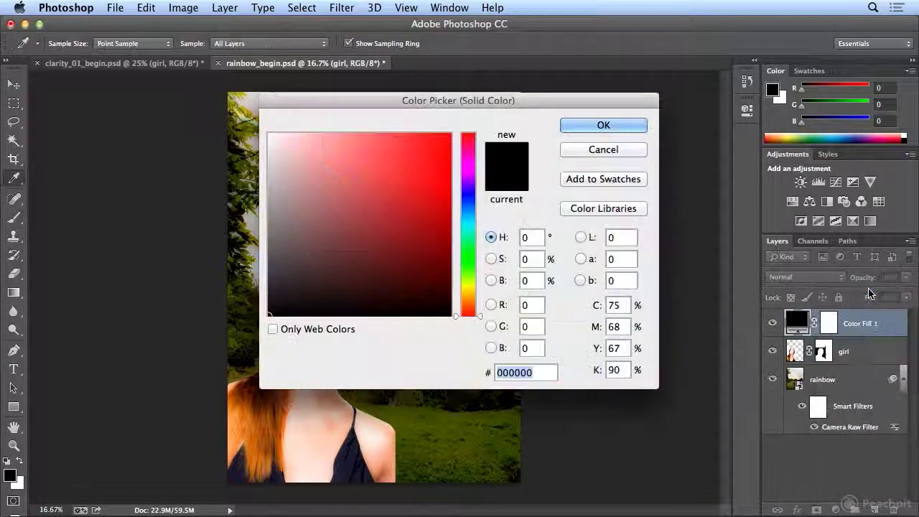
{"action": "left_click", "coordinate": [269, 133]}
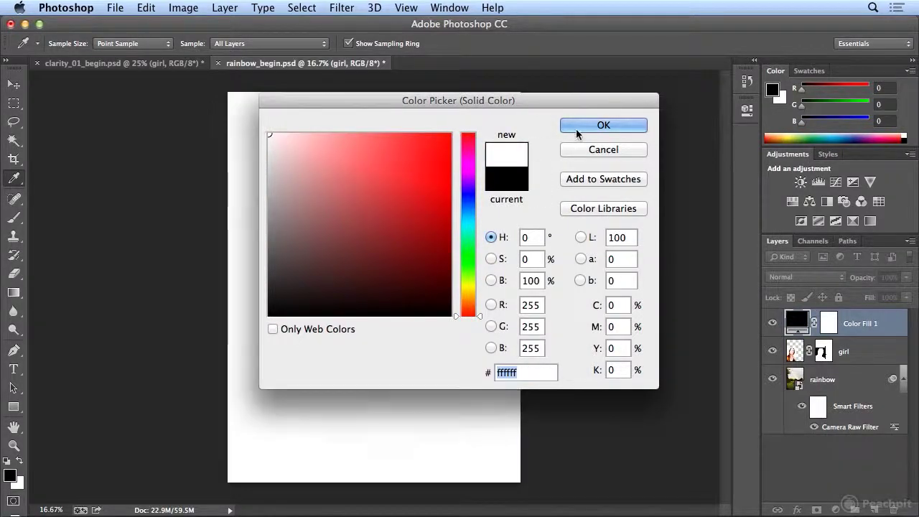
{"action": "left_click", "coordinate": [576, 127]}
{"action": "key", "text": "b"}
{"action": "double_click", "coordinate": [850, 324]}
{"action": "type", "text": "W"}
{"action": "key", "text": "Return"}
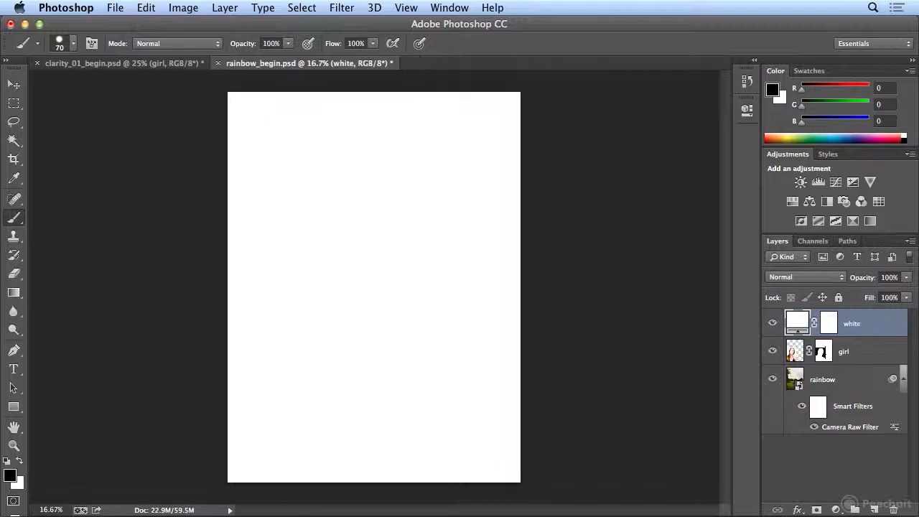
Step: Lower the white fill layer's opacity to 36%
{"action": "left_click", "coordinate": [906, 277]}
{"action": "left_click_drag", "start_coordinate": [908, 292], "coordinate": [873, 301]}
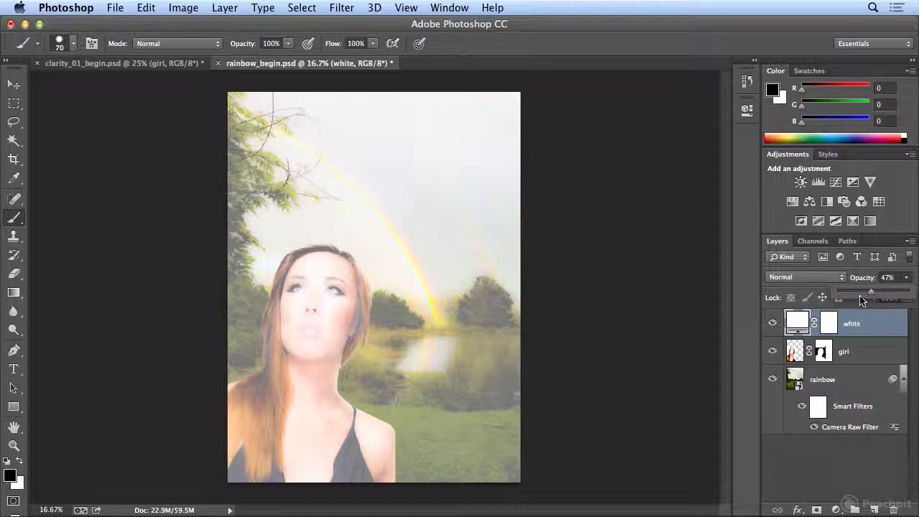
{"action": "left_click_drag", "start_coordinate": [847, 298], "coordinate": [860, 299]}
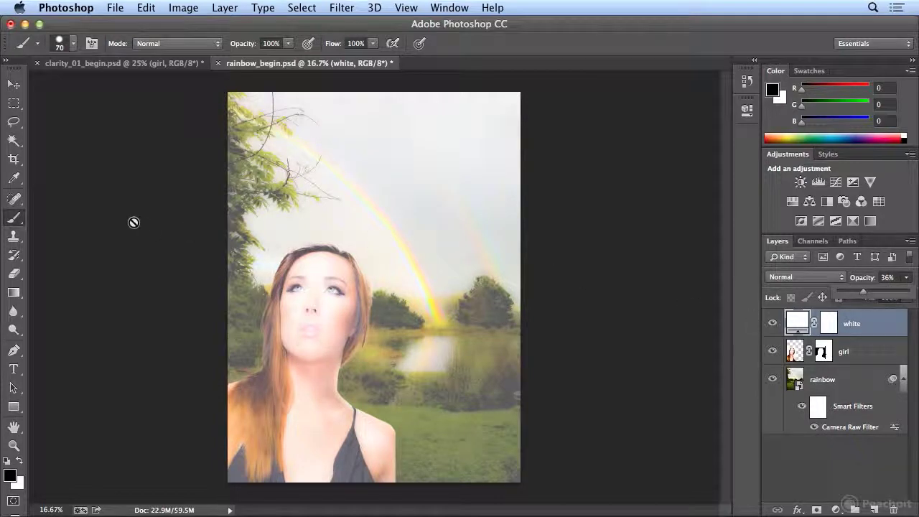
Step: Target the white layer's mask with the Eraser tool and set its brush to 900 px with 0% hardness
{"action": "left_click", "coordinate": [13, 274]}
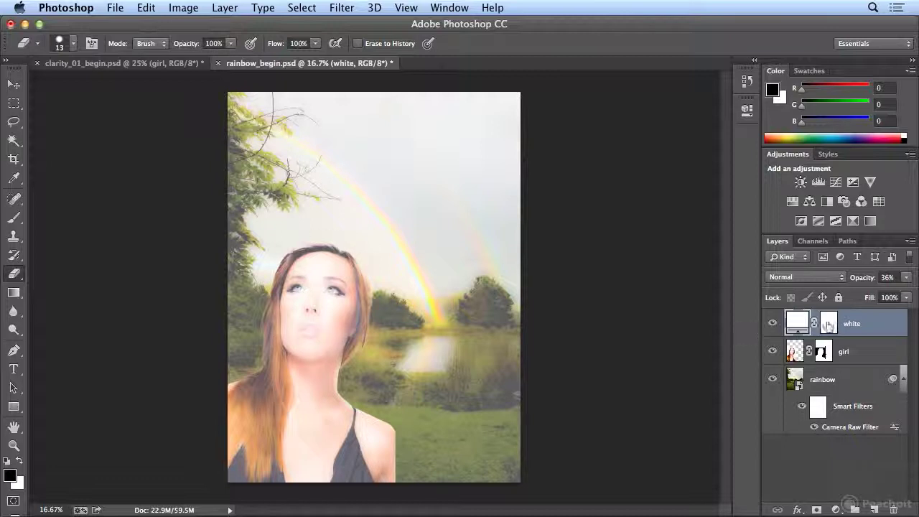
{"action": "left_click", "coordinate": [828, 325]}
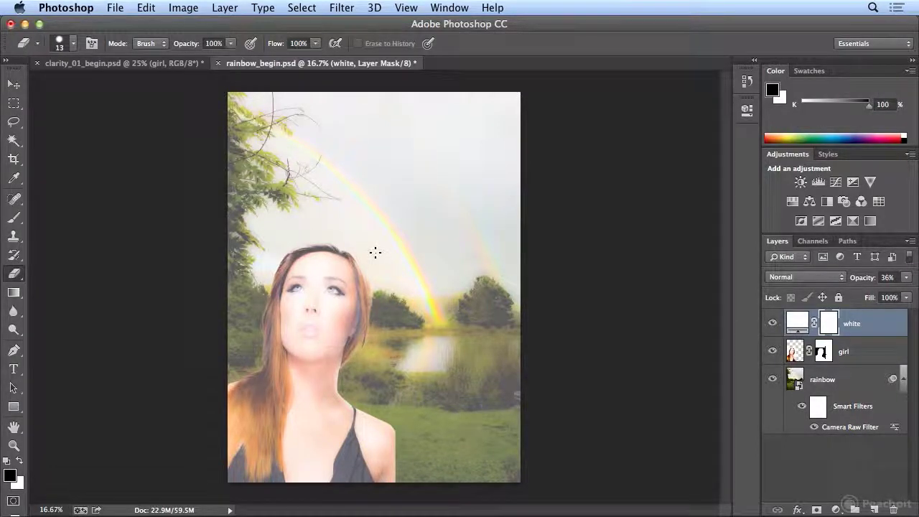
{"action": "key", "text": "bracketright"}
{"action": "key", "text": "bracketright"}
{"action": "key", "text": "bracketright"}
{"action": "key", "text": "bracketright"}
{"action": "key", "text": "bracketright"}
{"action": "key", "text": "bracketright"}
{"action": "key", "text": "bracketright"}
{"action": "left_click", "coordinate": [72, 43]}
{"action": "left_click_drag", "start_coordinate": [120, 87], "coordinate": [153, 88]}
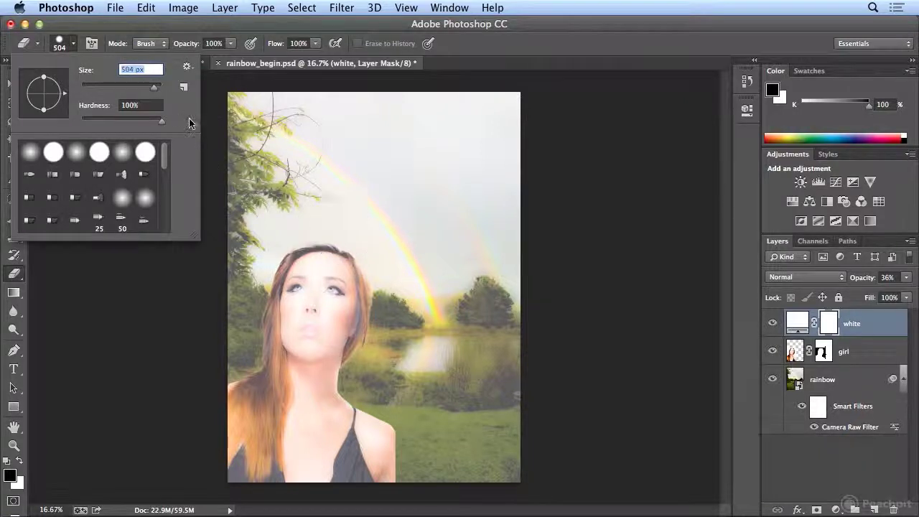
{"action": "type", "text": "900"}
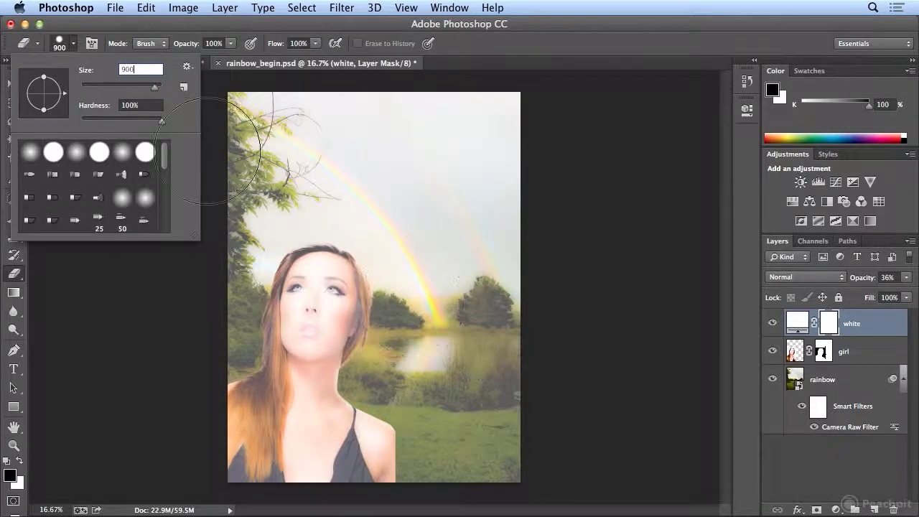
{"action": "left_click_drag", "start_coordinate": [159, 122], "coordinate": [49, 120]}
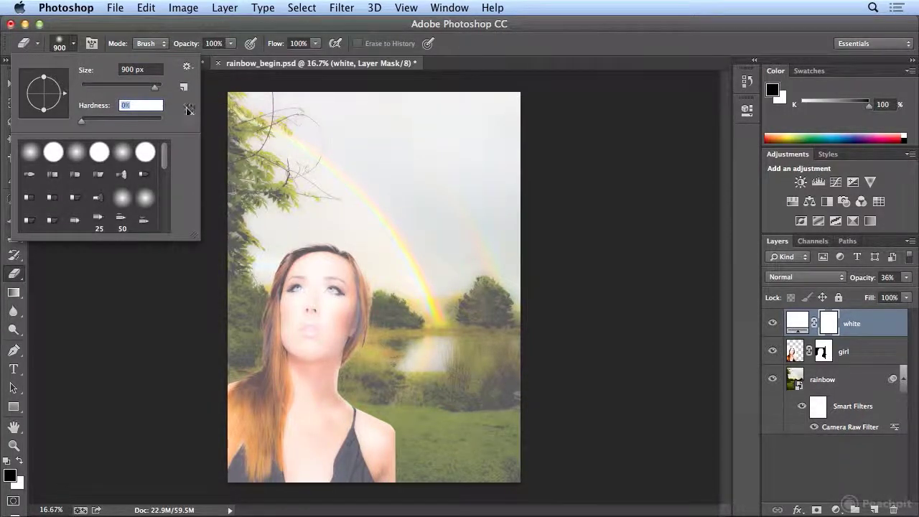
{"action": "key", "text": "Return"}
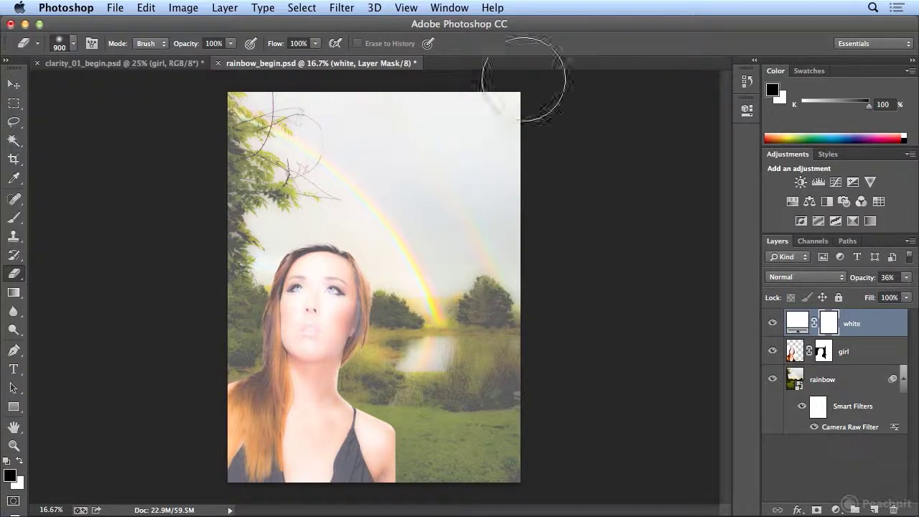
Step: Swap the foreground and background colors and erase the middle of the white layer's mask, leaving a soft white haze around the image edges
{"action": "left_click", "coordinate": [19, 461]}
{"action": "mouse_move", "coordinate": [385, 225]}
{"action": "left_mouse_down"}
{"action": "mouse_move", "coordinate": [303, 304]}
{"action": "mouse_move", "coordinate": [440, 282]}
{"action": "mouse_move", "coordinate": [287, 323]}
{"action": "mouse_move", "coordinate": [445, 388]}
{"action": "mouse_move", "coordinate": [330, 195]}
{"action": "mouse_move", "coordinate": [404, 331]}
{"action": "mouse_move", "coordinate": [431, 211]}
{"action": "mouse_move", "coordinate": [335, 199]}
{"action": "mouse_move", "coordinate": [318, 386]}
{"action": "mouse_move", "coordinate": [401, 374]}
{"action": "left_mouse_up"}
{"action": "mouse_move", "coordinate": [431, 314]}
{"action": "left_mouse_down"}
{"action": "mouse_move", "coordinate": [382, 385]}
{"action": "mouse_move", "coordinate": [441, 316]}
{"action": "mouse_move", "coordinate": [444, 242]}
{"action": "mouse_move", "coordinate": [390, 185]}
{"action": "mouse_move", "coordinate": [327, 193]}
{"action": "mouse_move", "coordinate": [381, 316]}
{"action": "mouse_move", "coordinate": [438, 225]}
{"action": "mouse_move", "coordinate": [396, 194]}
{"action": "mouse_move", "coordinate": [445, 267]}
{"action": "mouse_move", "coordinate": [434, 330]}
{"action": "mouse_move", "coordinate": [449, 273]}
{"action": "mouse_move", "coordinate": [384, 179]}
{"action": "mouse_move", "coordinate": [439, 221]}
{"action": "mouse_move", "coordinate": [430, 260]}
{"action": "mouse_move", "coordinate": [400, 286]}
{"action": "mouse_move", "coordinate": [496, 305]}
{"action": "mouse_move", "coordinate": [447, 329]}
{"action": "mouse_move", "coordinate": [439, 363]}
{"action": "mouse_move", "coordinate": [447, 273]}
{"action": "mouse_move", "coordinate": [404, 198]}
{"action": "mouse_move", "coordinate": [350, 155]}
{"action": "mouse_move", "coordinate": [329, 167]}
{"action": "mouse_move", "coordinate": [315, 221]}
{"action": "mouse_move", "coordinate": [363, 249]}
{"action": "left_mouse_up"}
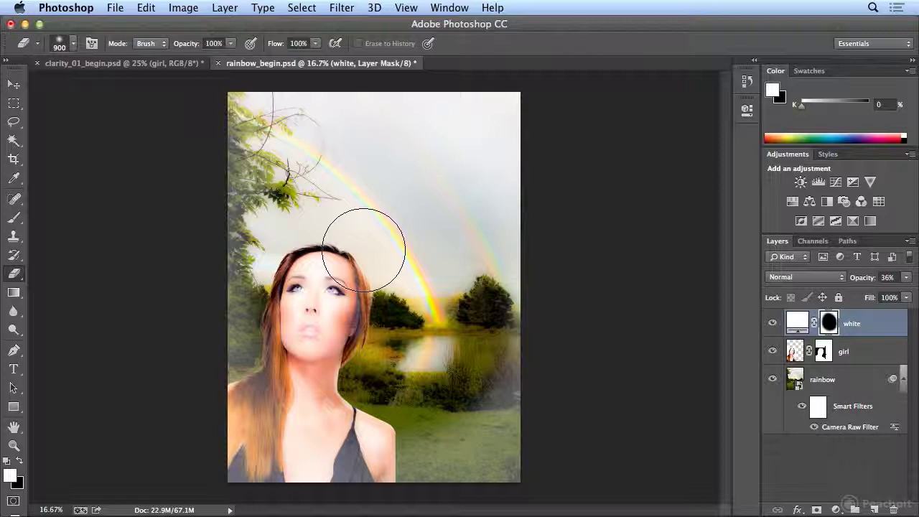
{"action": "mouse_move", "coordinate": [363, 250]}
{"action": "left_mouse_down"}
{"action": "mouse_move", "coordinate": [346, 180]}
{"action": "mouse_move", "coordinate": [325, 204]}
{"action": "mouse_move", "coordinate": [361, 174]}
{"action": "mouse_move", "coordinate": [451, 188]}
{"action": "mouse_move", "coordinate": [456, 327]}
{"action": "mouse_move", "coordinate": [418, 393]}
{"action": "mouse_move", "coordinate": [387, 398]}
{"action": "mouse_move", "coordinate": [368, 349]}
{"action": "left_mouse_up"}
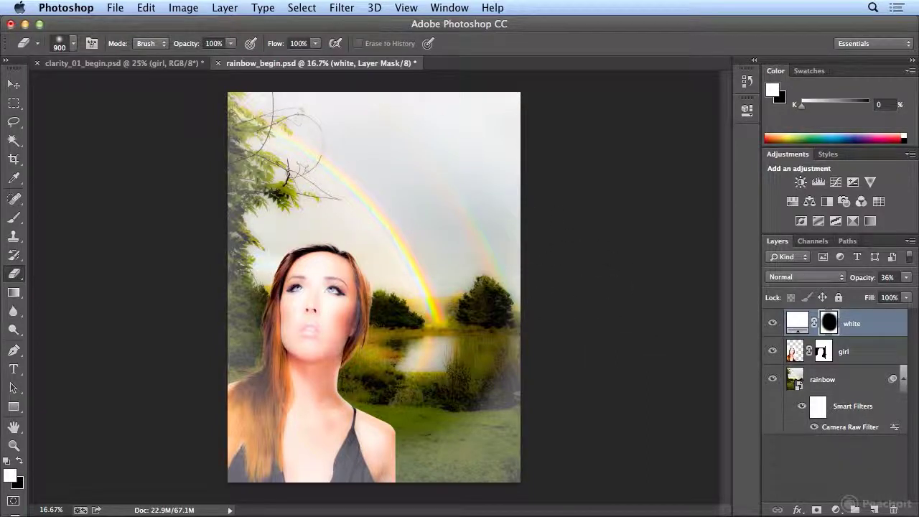
{"action": "left_click", "coordinate": [341, 7]}
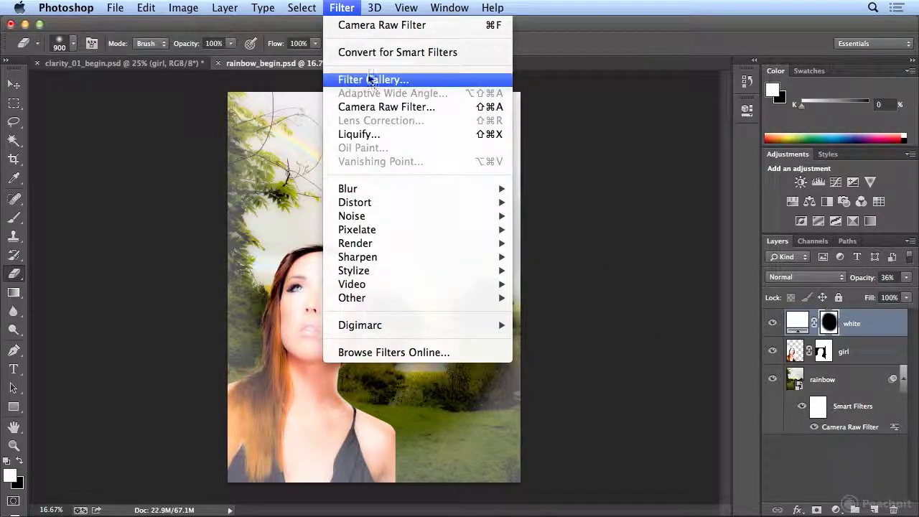
{"action": "key", "text": "Escape"}
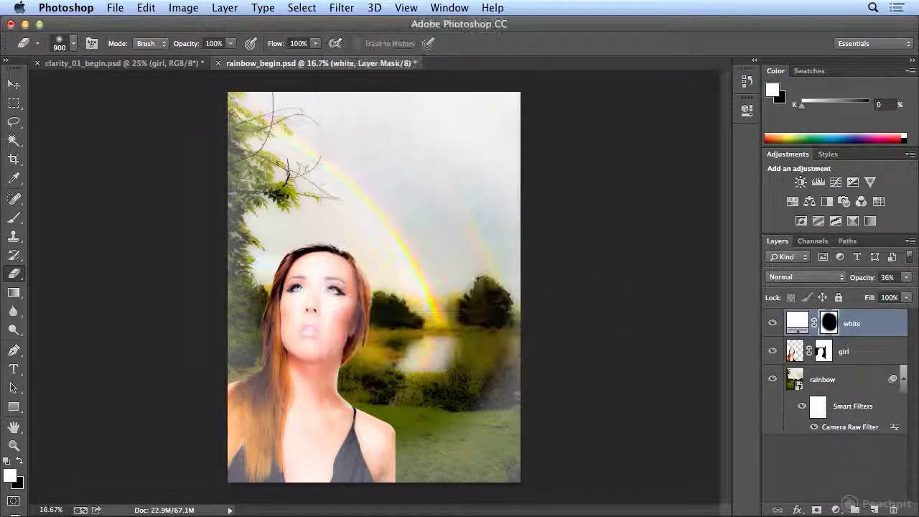